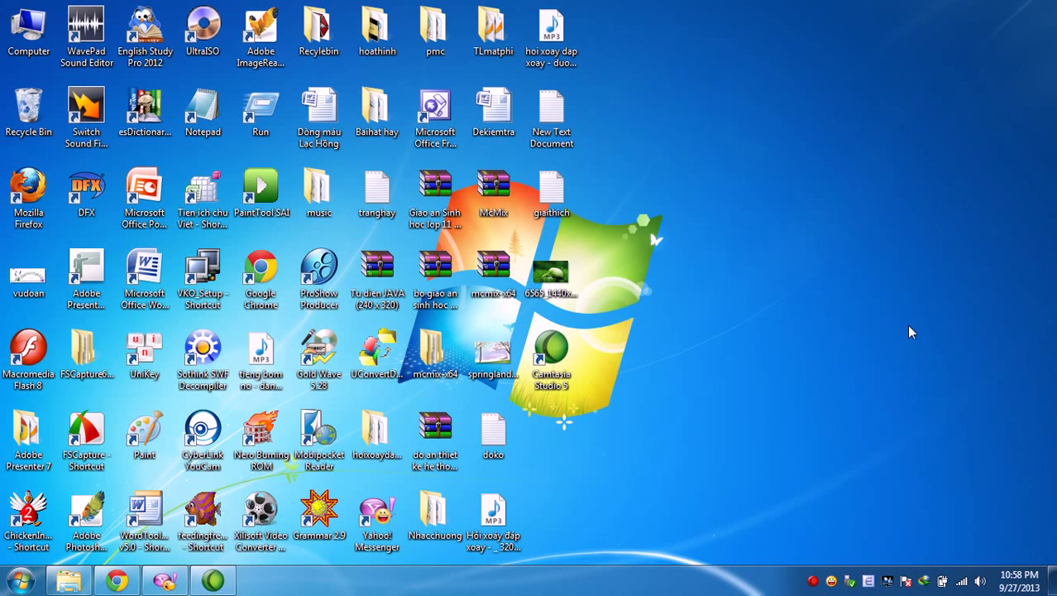
Refresh the Windows desktop and launch PowerPoint from its desktop shortcut.
right_click(747, 179)
left_click(791, 217)
double_click(138, 187)
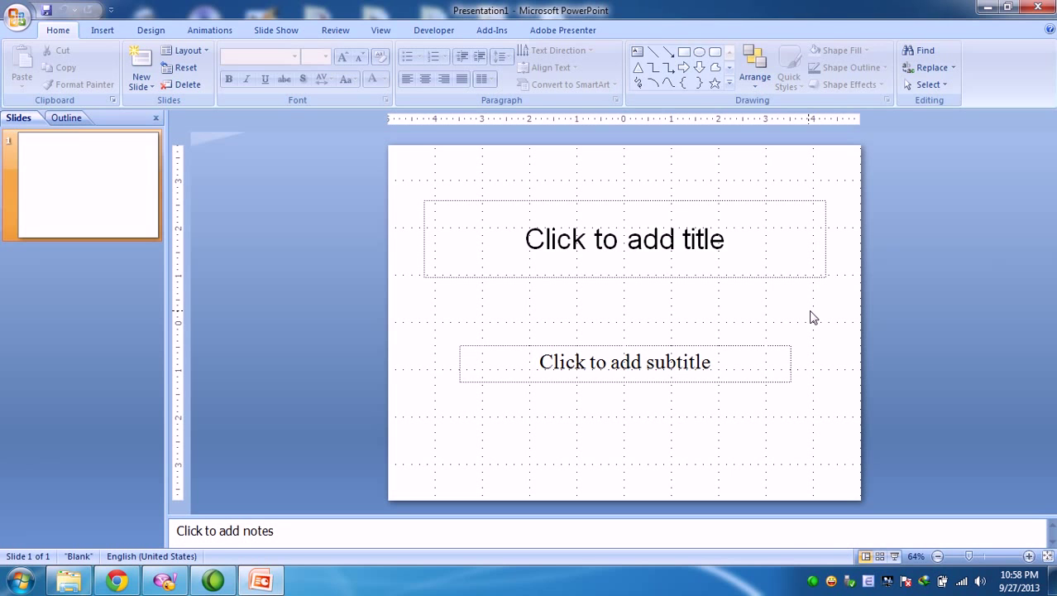
Delete the title and subtitle placeholders from slide 1, leaving it blank.
left_click(678, 201)
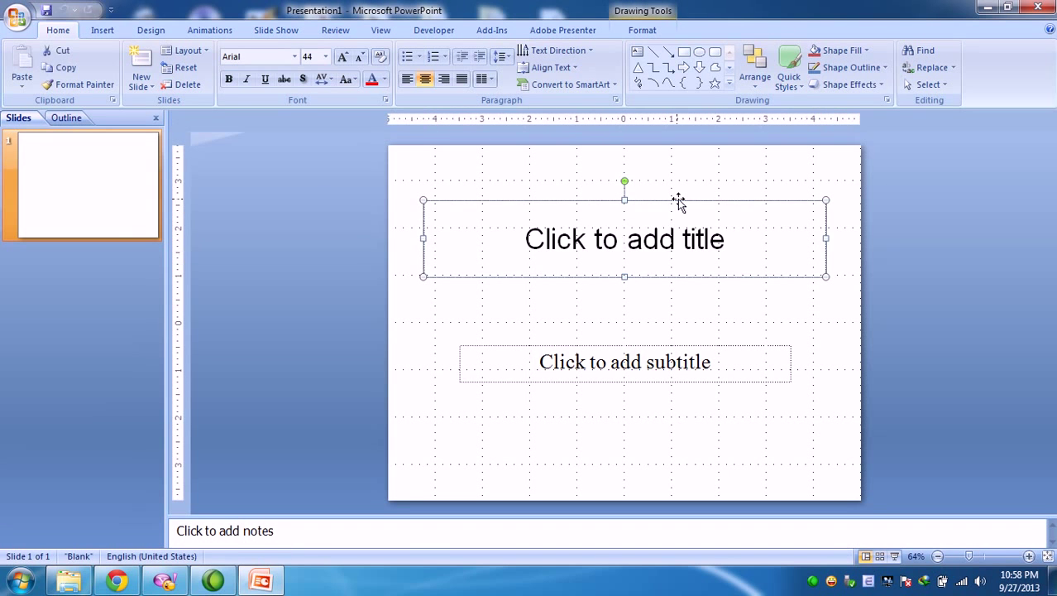
key("Delete")
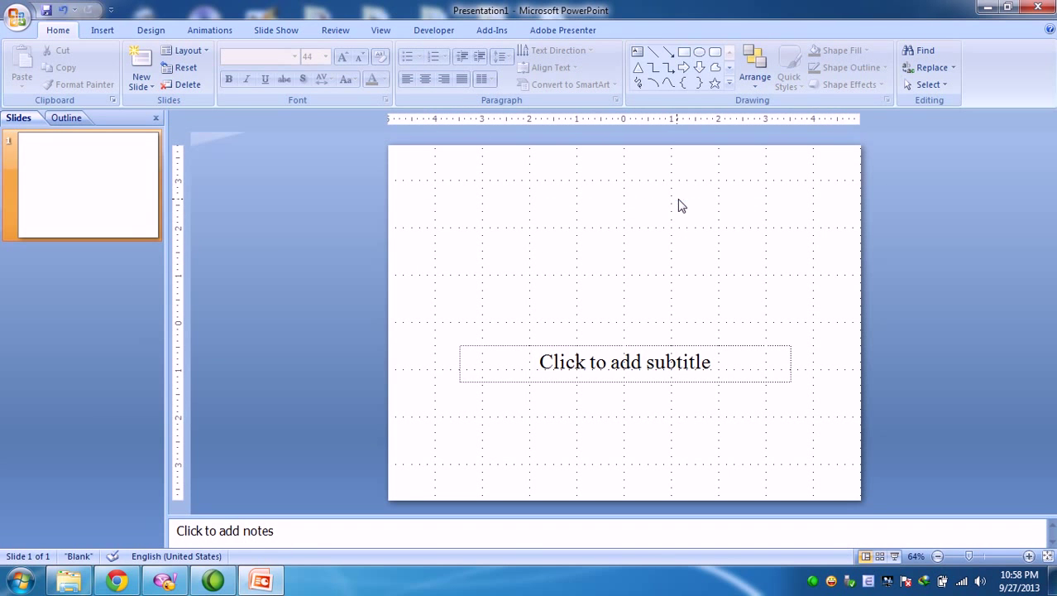
left_click(690, 345)
left_click(692, 348)
key("Delete")
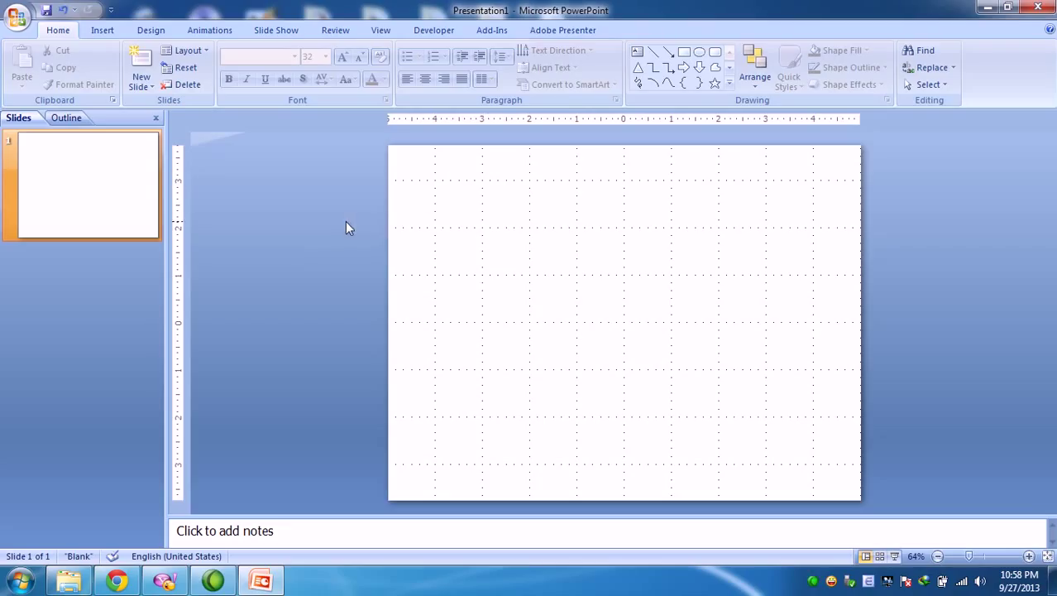
left_click(58, 193)
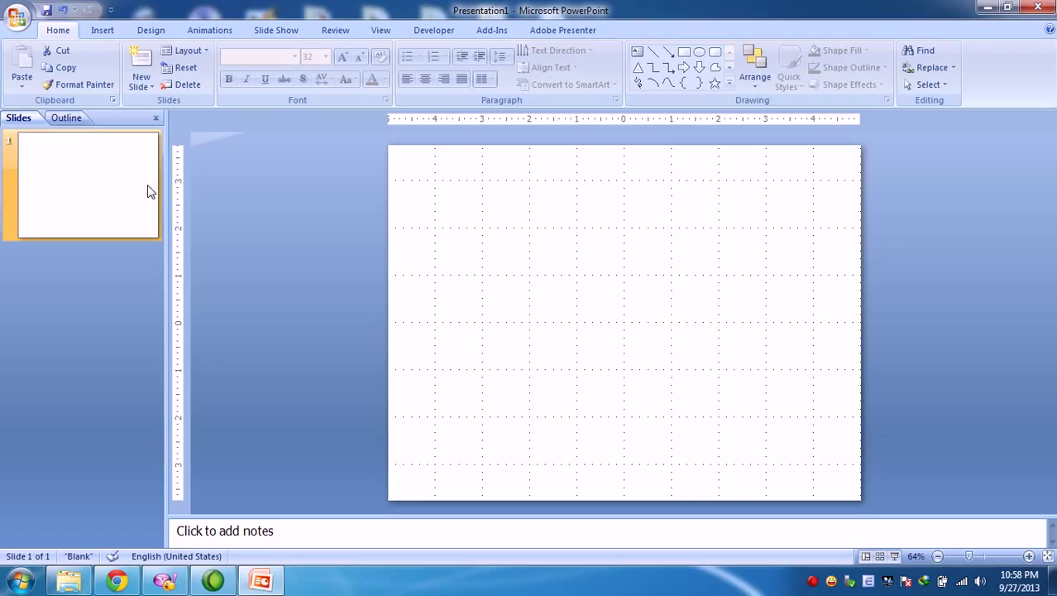
Open Format Background for slide 1 and try gradient, wood texture and picture options.
right_click(80, 190)
left_click(128, 371)
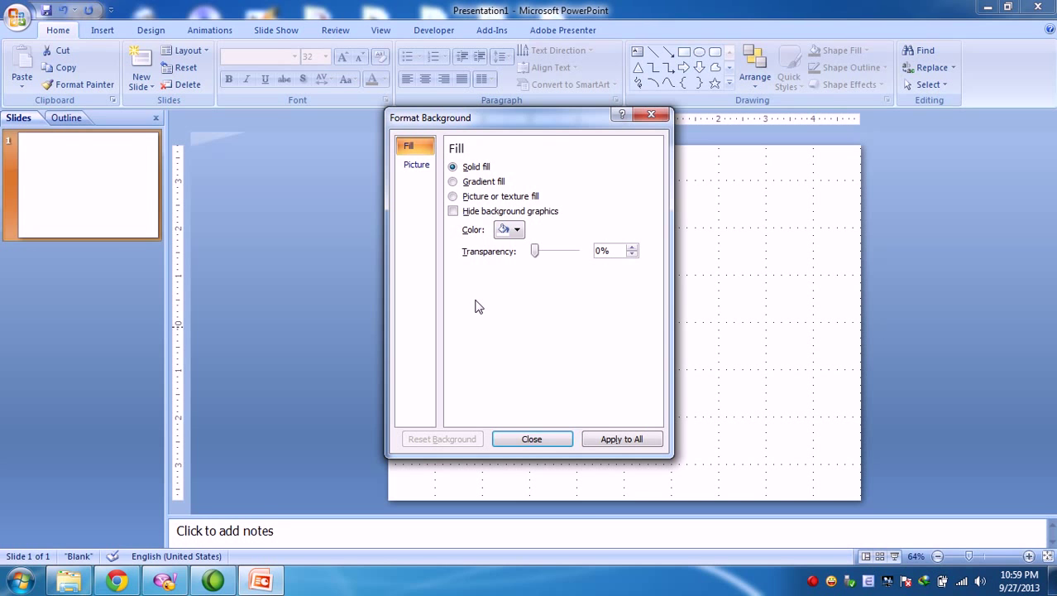
left_click_drag(530, 119, 251, 147)
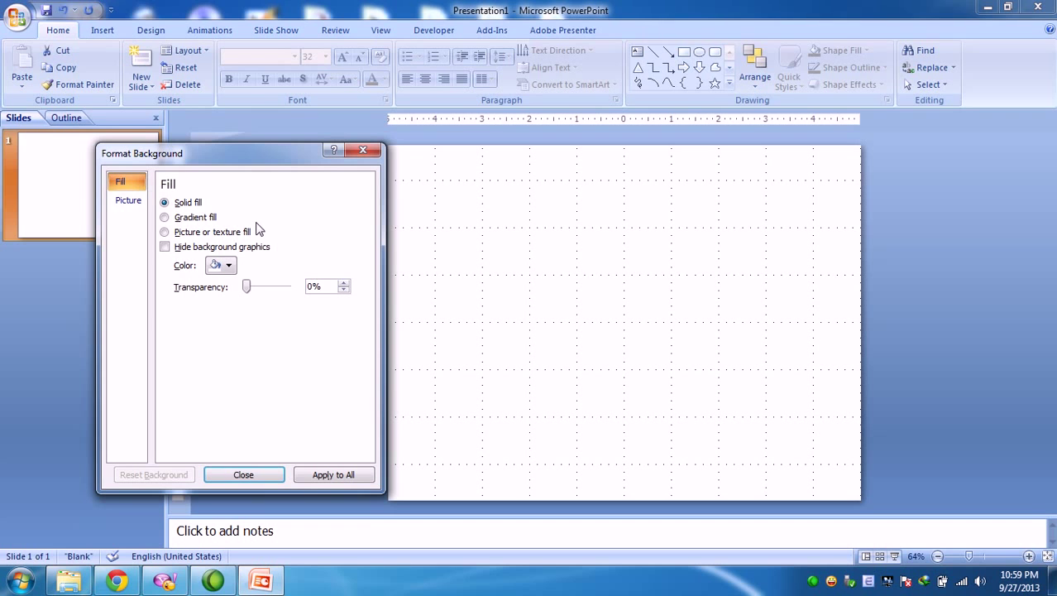
left_click(166, 218)
left_click(165, 232)
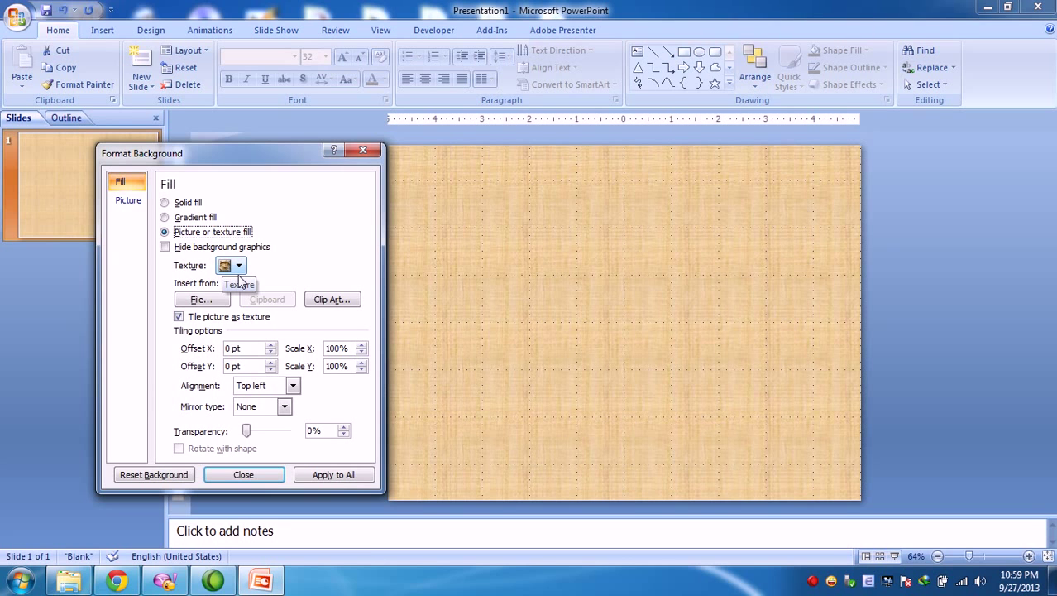
left_click(120, 204)
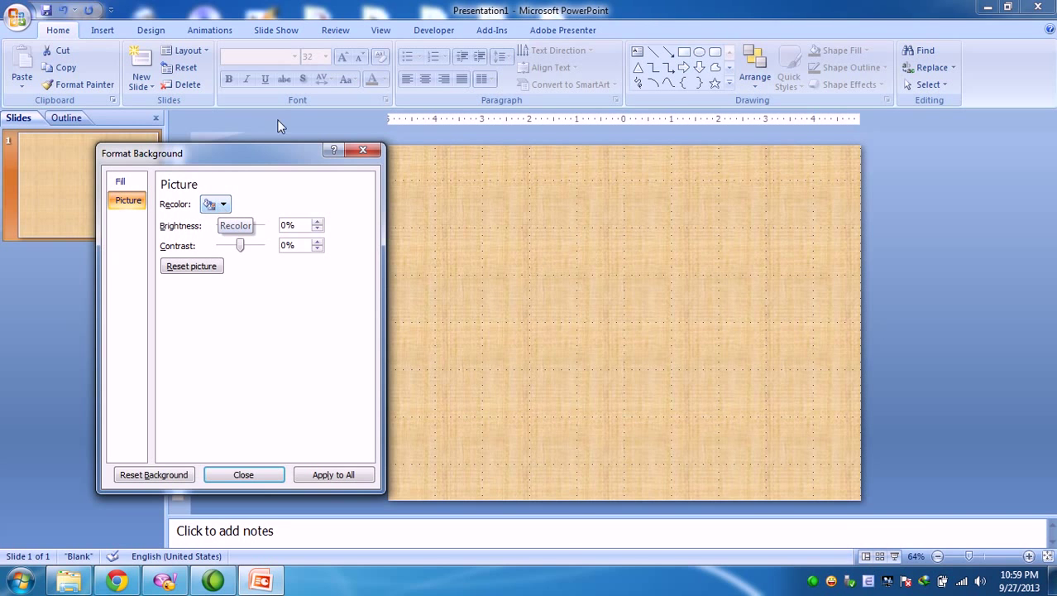
mouse_move(285, 154)
left_mouse_down()
mouse_move(465, 170)
mouse_move(941, 143)
mouse_move(924, 128)
mouse_move(245, 123)
mouse_move(273, 146)
left_mouse_up()
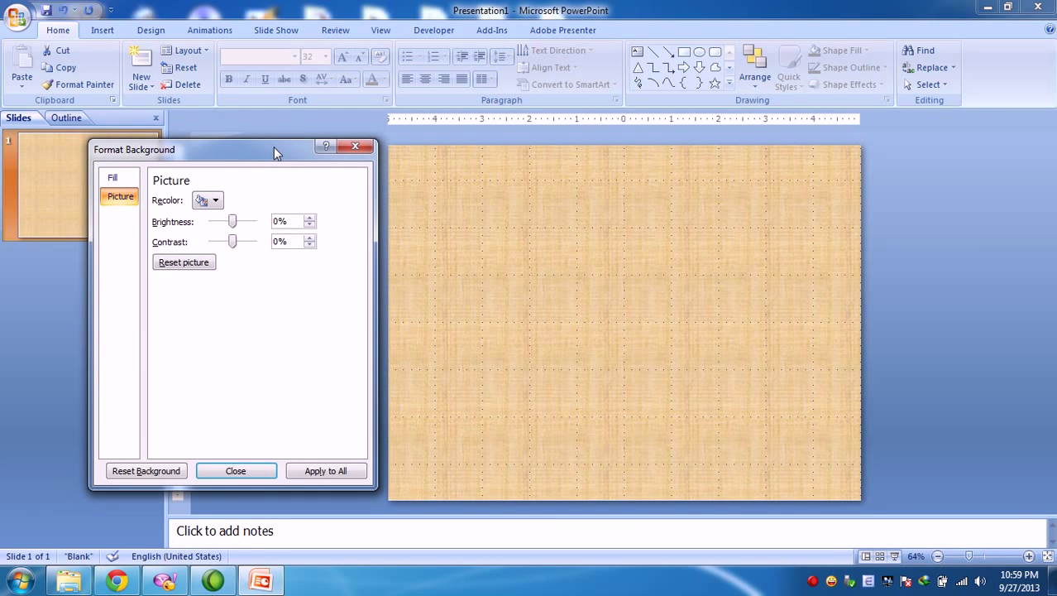
left_click(132, 182)
Give slide 1 a solid light pink background fill.
left_click(158, 202)
left_click(221, 263)
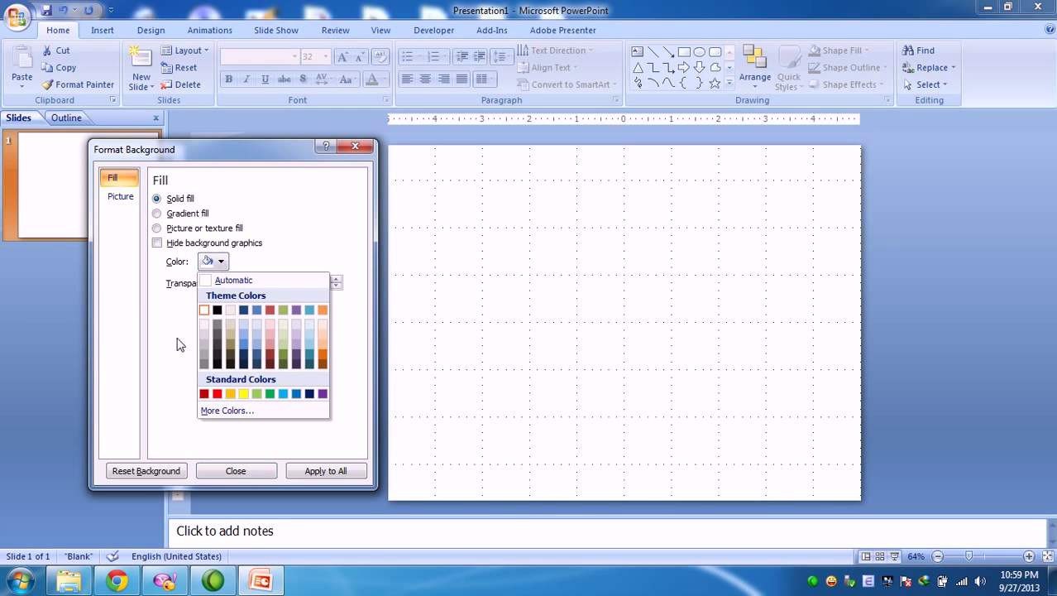
left_click(268, 337)
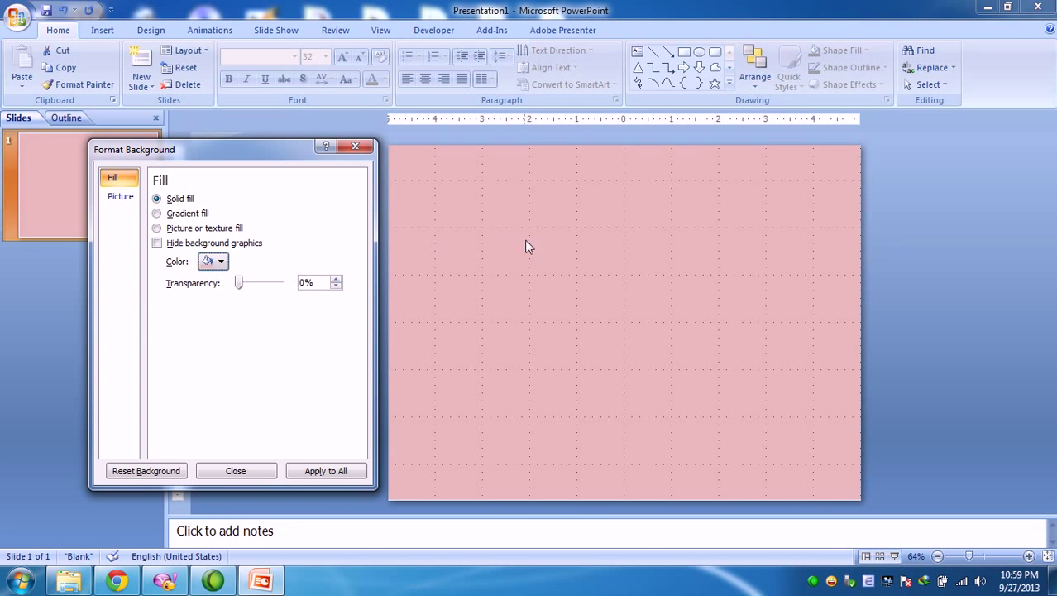
mouse_move(260, 152)
left_mouse_down()
mouse_move(507, 256)
mouse_move(191, 124)
mouse_move(257, 154)
left_mouse_up()
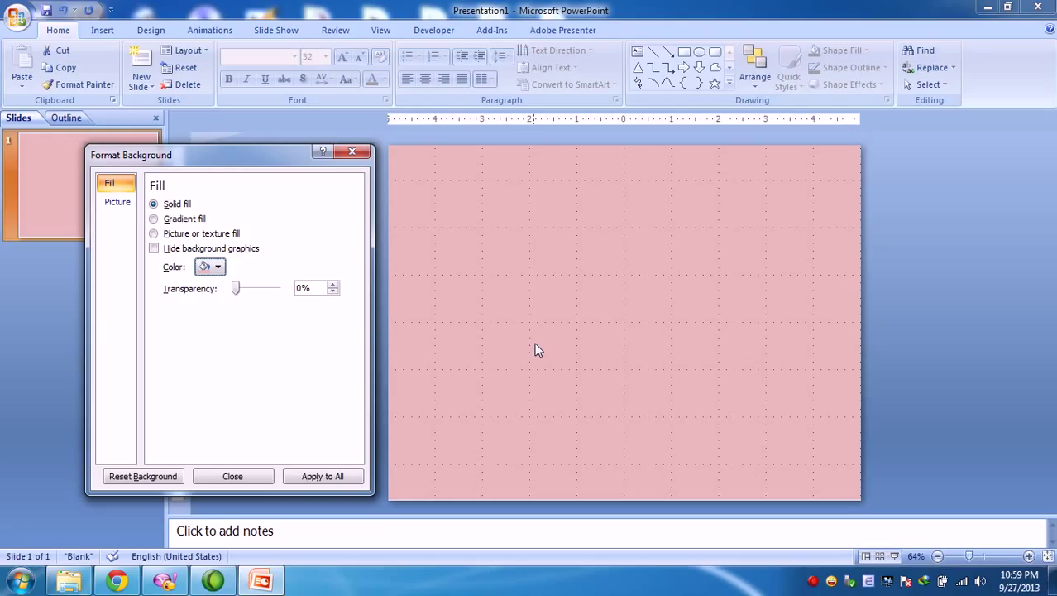
Switch the background to a gradient fill using the green Moss preset, direction Linear Down.
left_click(128, 209)
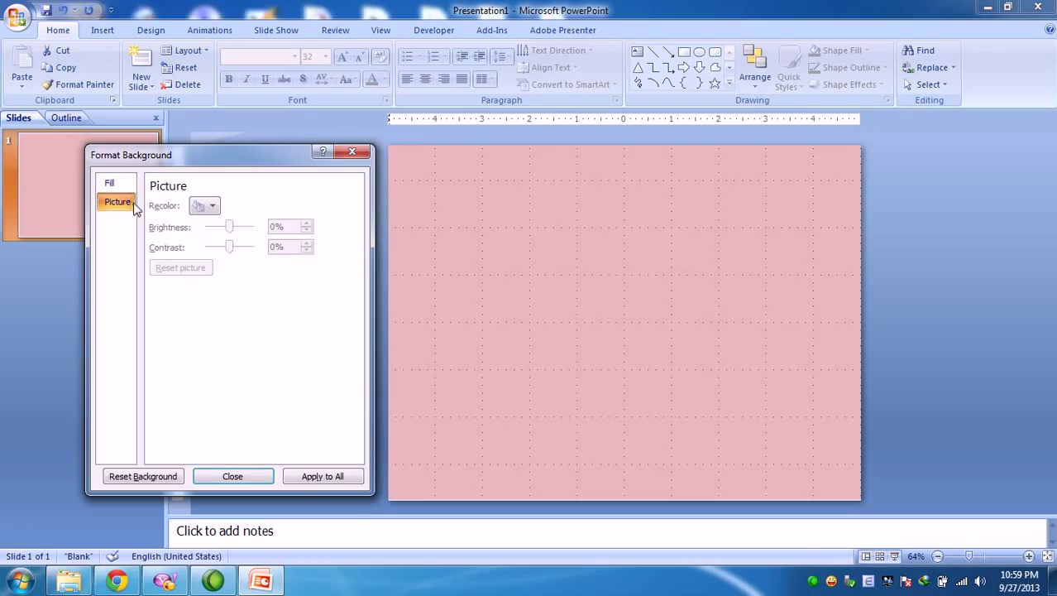
left_click(110, 184)
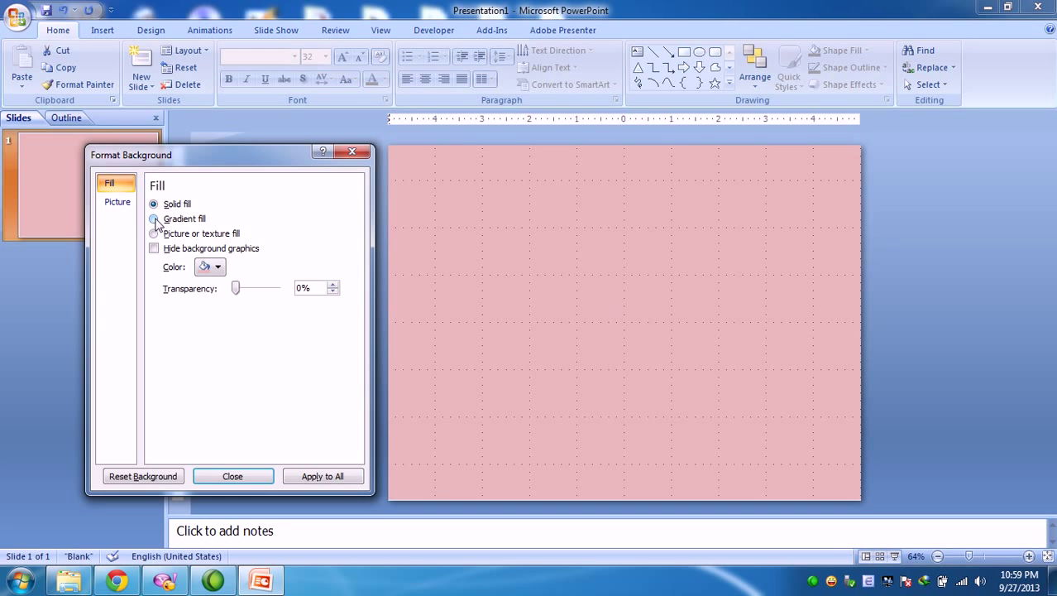
left_click(154, 220)
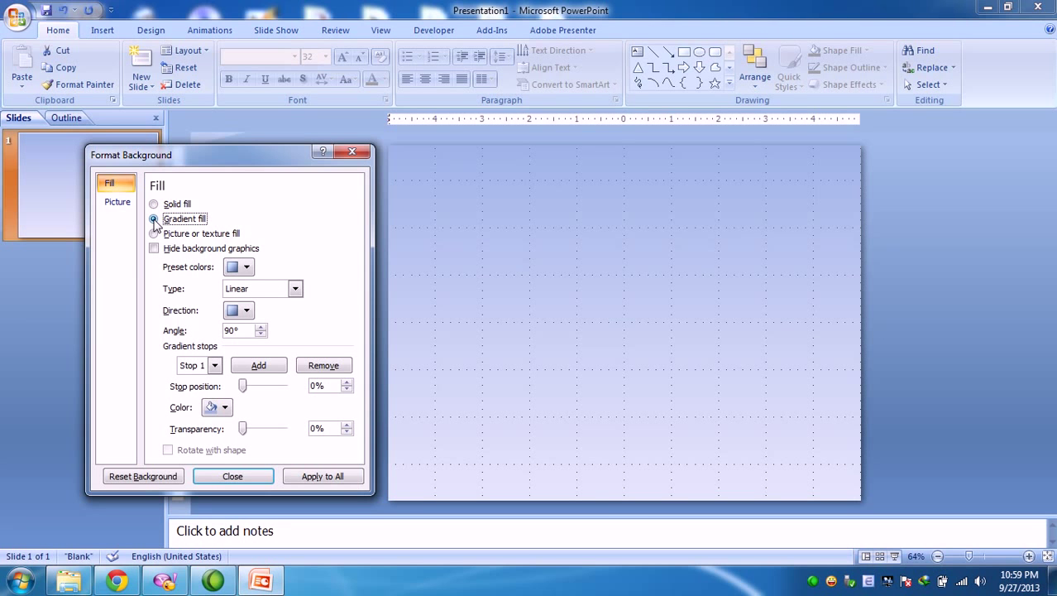
left_click_drag(225, 158, 262, 171)
left_click(283, 280)
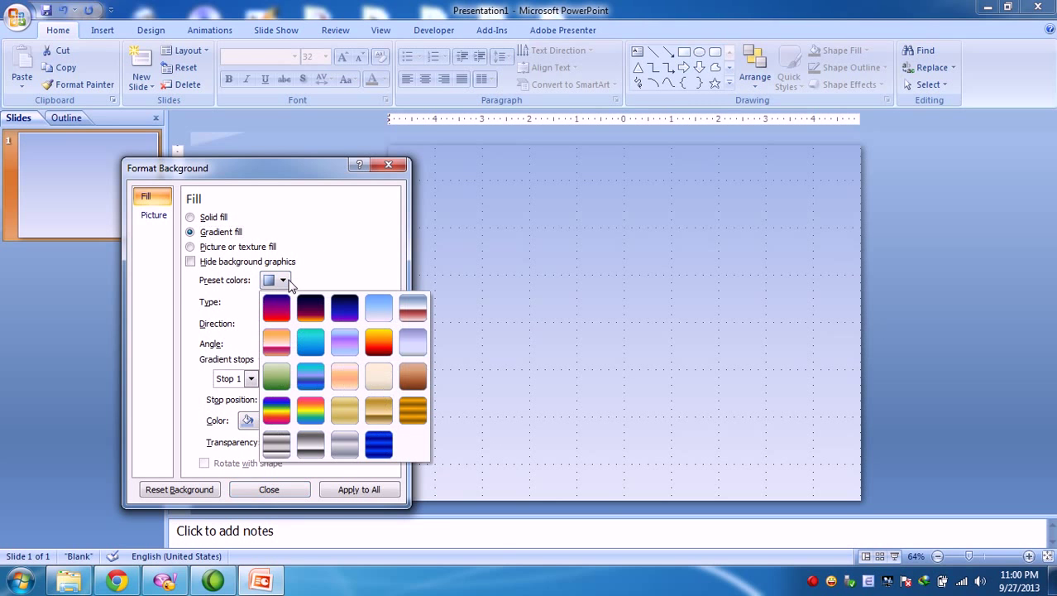
left_click(278, 376)
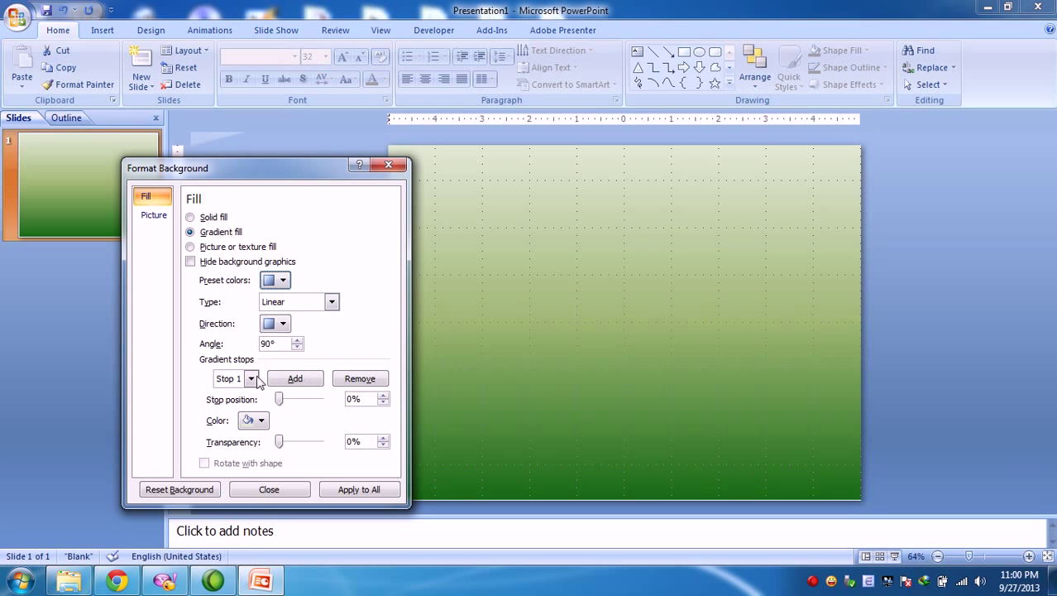
left_click(282, 323)
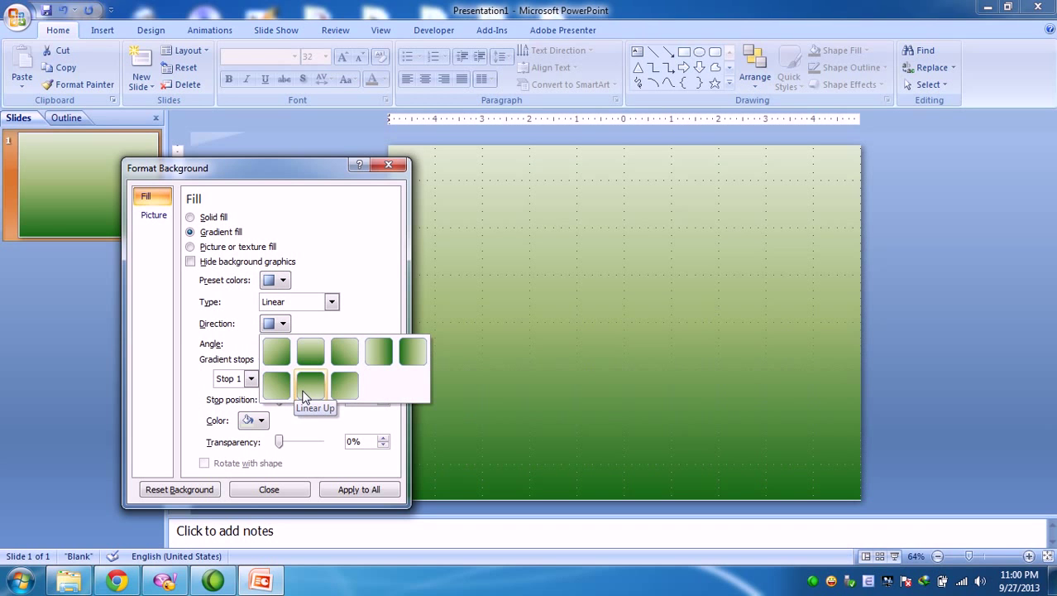
left_click(312, 351)
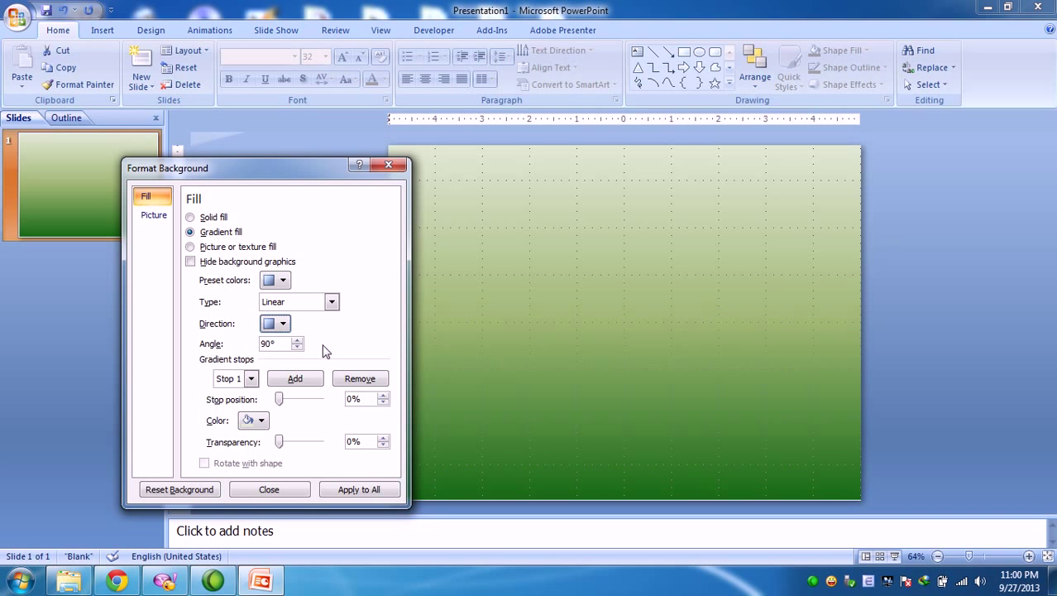
Make the gradient type Radial and set the first gradient stop position to 16%.
left_click(280, 398)
left_click_drag(280, 398, 311, 403)
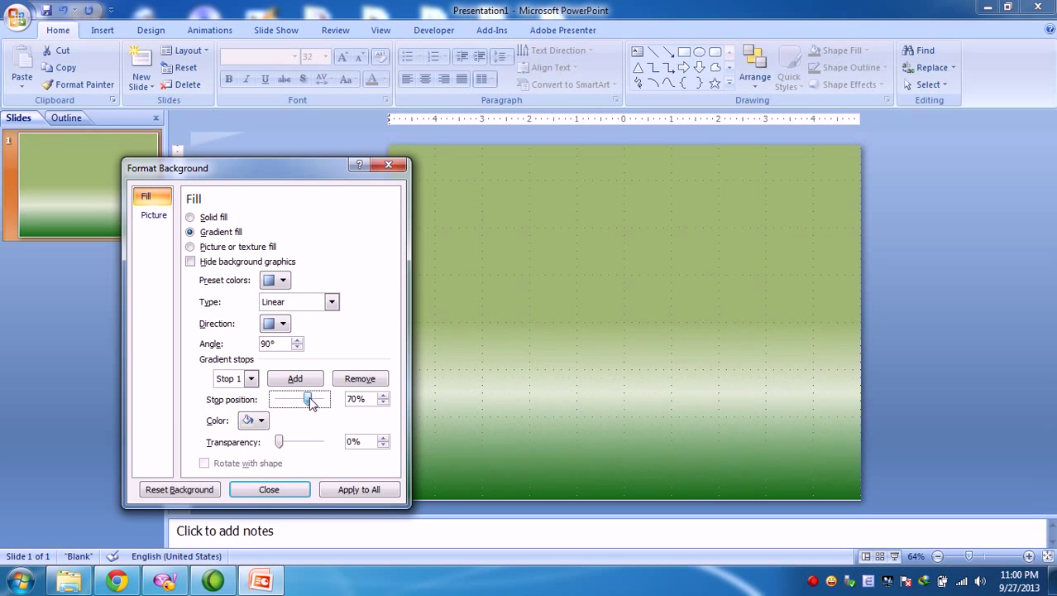
left_click(282, 326)
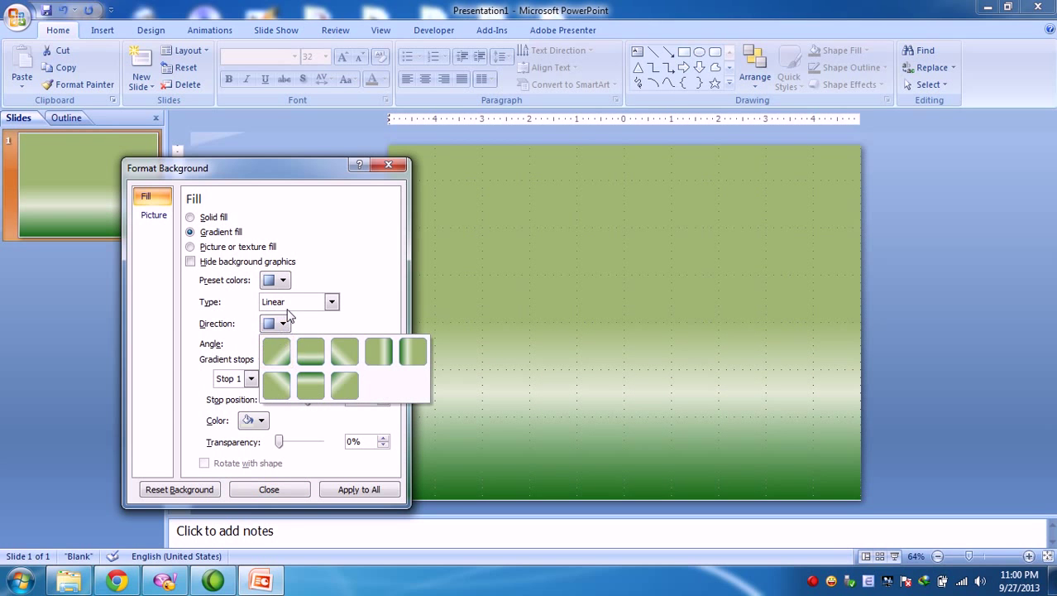
left_click(320, 302)
left_click(293, 332)
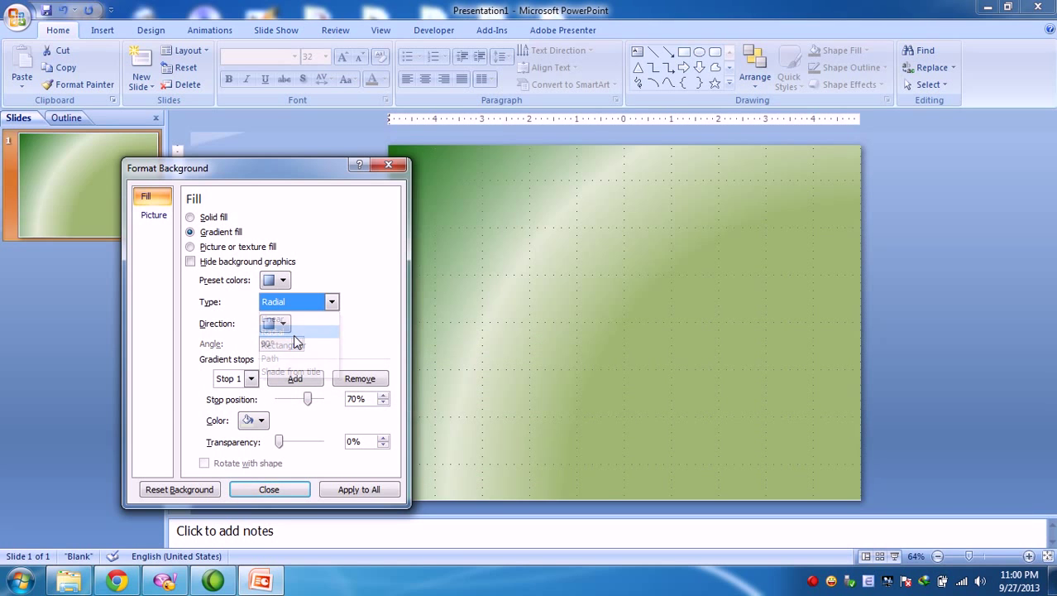
left_click_drag(307, 400, 287, 399)
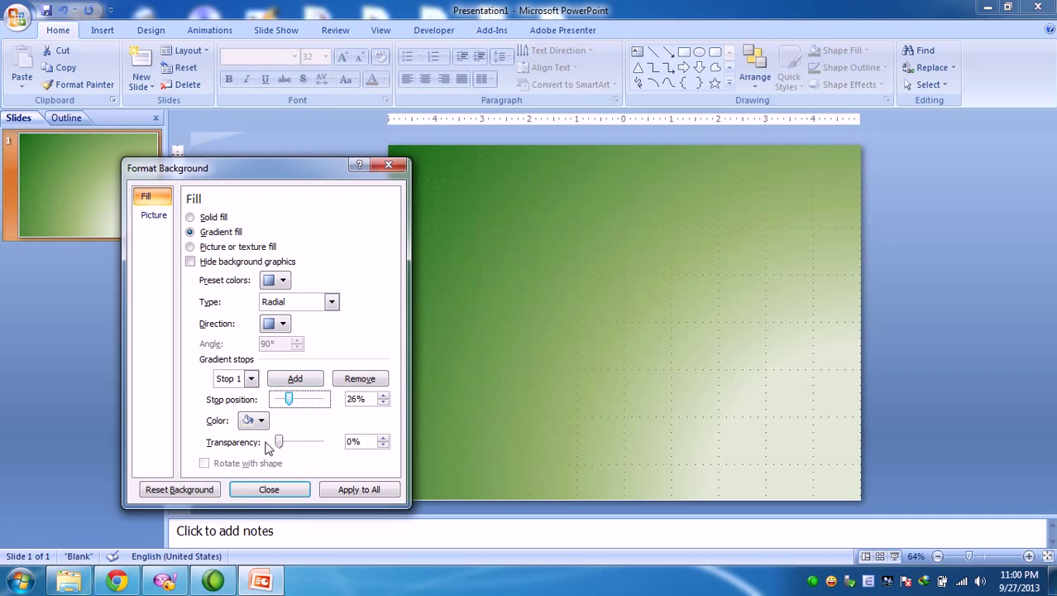
mouse_move(279, 441)
left_mouse_down()
mouse_move(325, 442)
mouse_move(278, 442)
left_mouse_up()
mouse_move(288, 399)
left_mouse_down()
mouse_move(298, 400)
mouse_move(284, 399)
left_mouse_up()
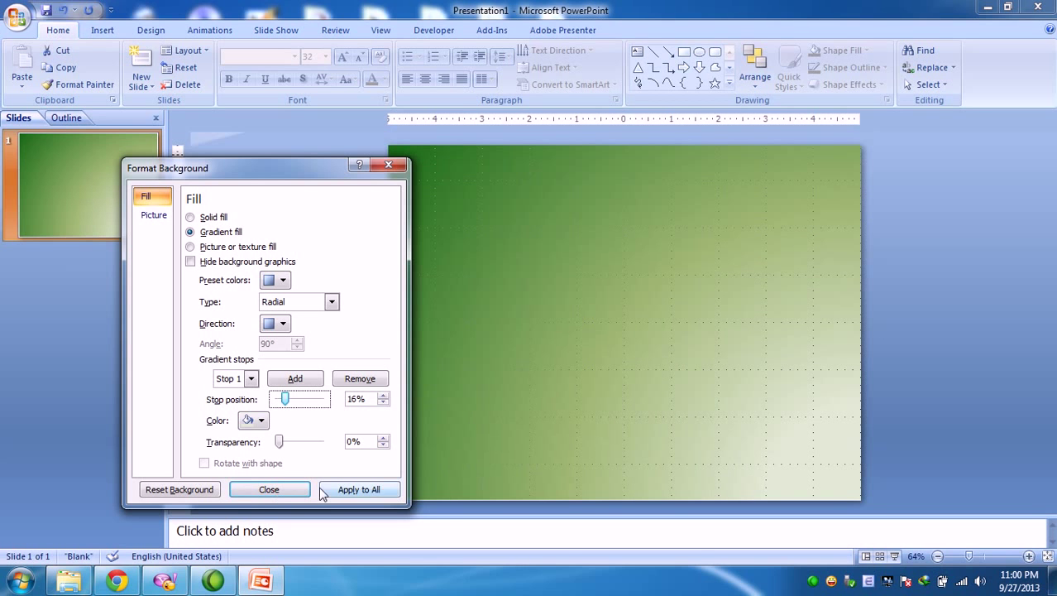
Apply the green radial gradient background to all slides and close the dialog.
left_click_drag(275, 168, 248, 145)
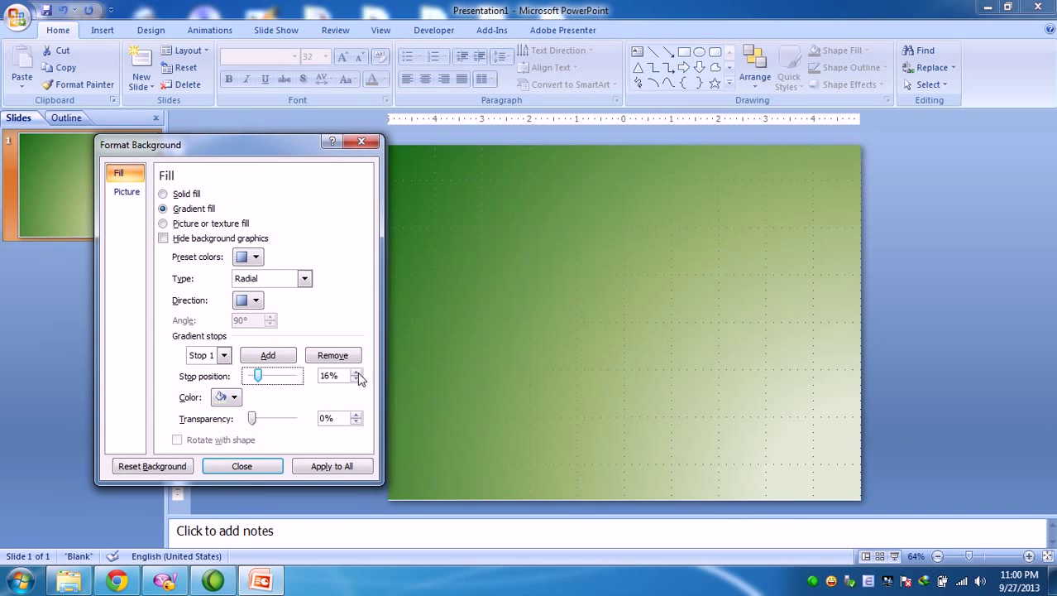
left_click(360, 470)
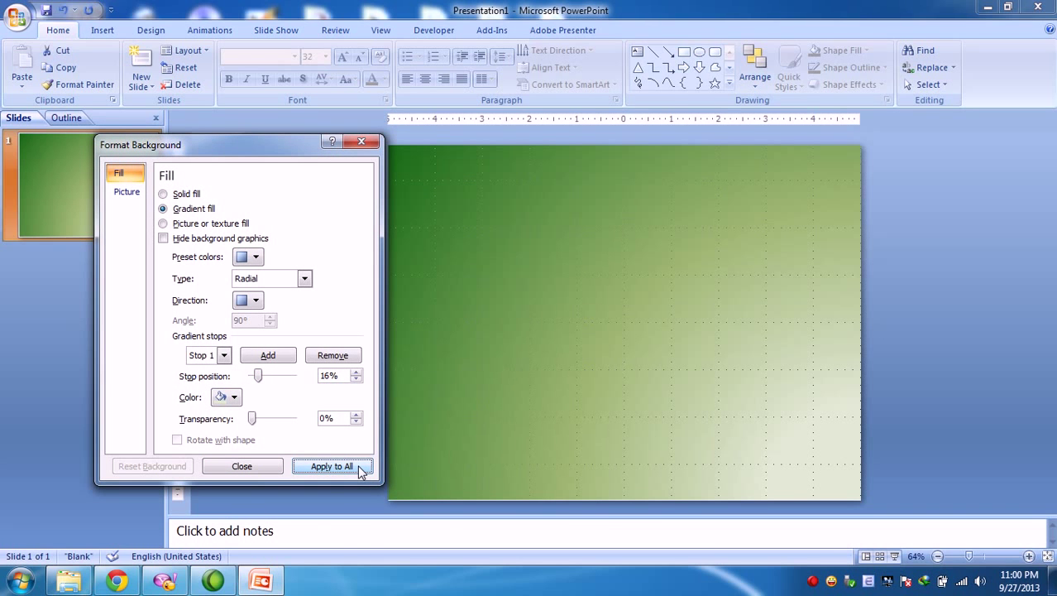
left_click(375, 146)
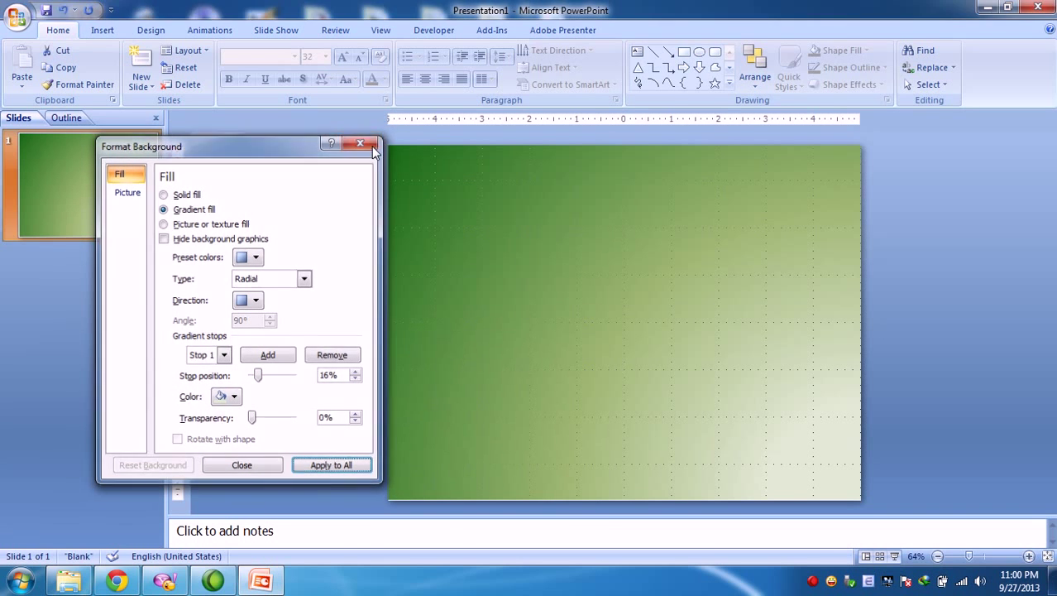
Copy and paste the green slide to create six slides in total.
key("ctrl+c")
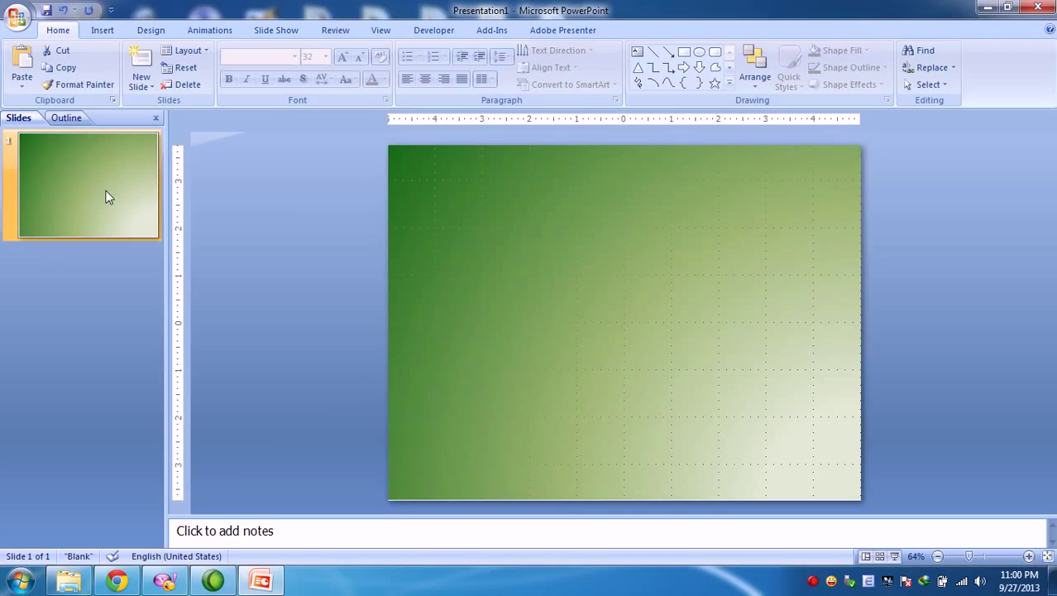
key("ctrl+v")
key("ctrl+v")
key("ctrl+v")
key("ctrl+v")
key("ctrl+v")
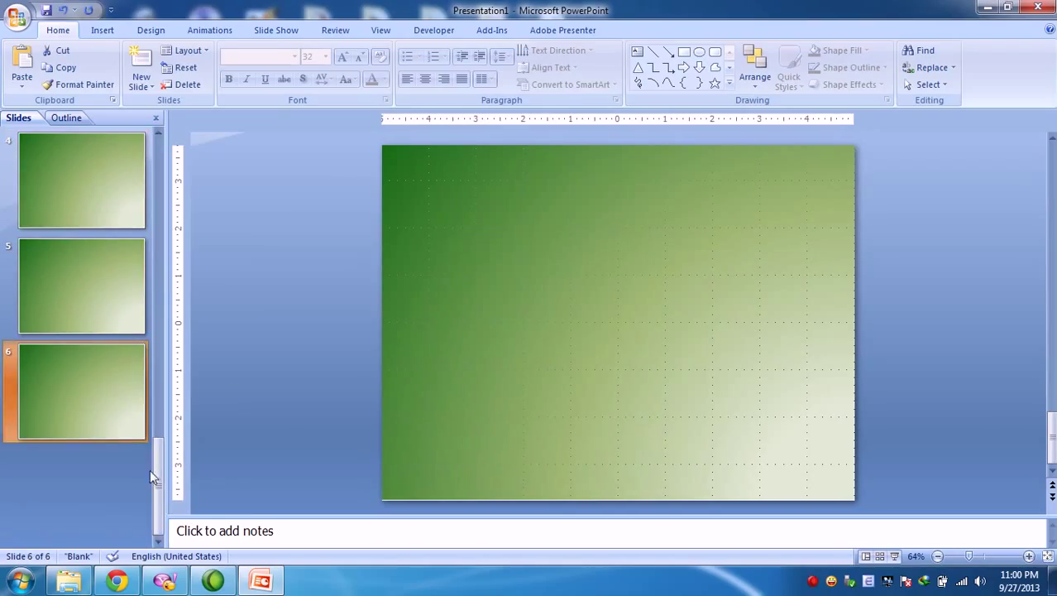
left_click_drag(159, 290, 182, 189)
left_click(137, 204)
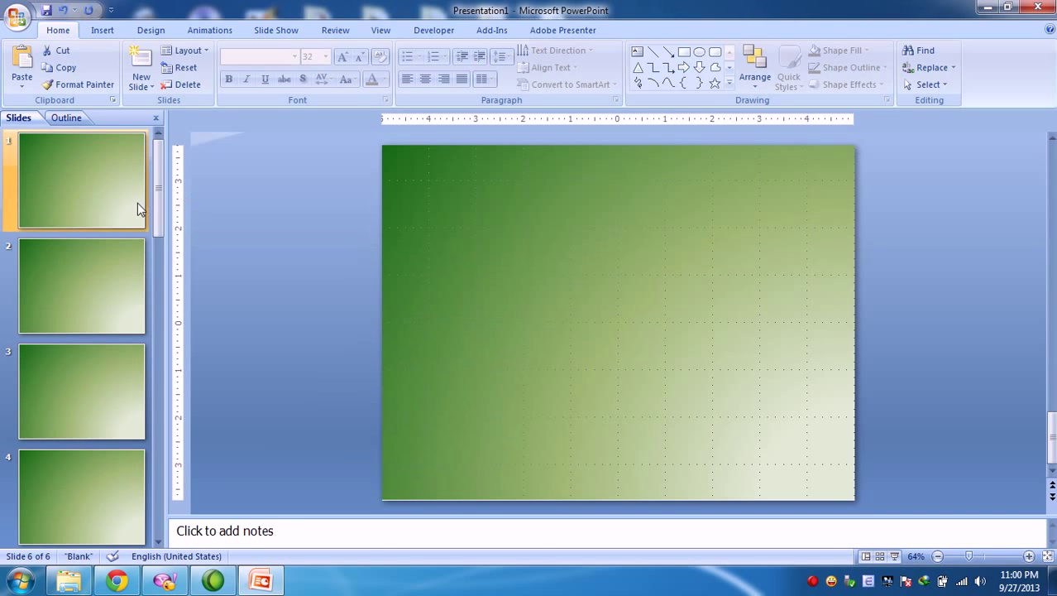
Give slide 2 a solid fill at 100% transparency so it appears white.
right_click(94, 284)
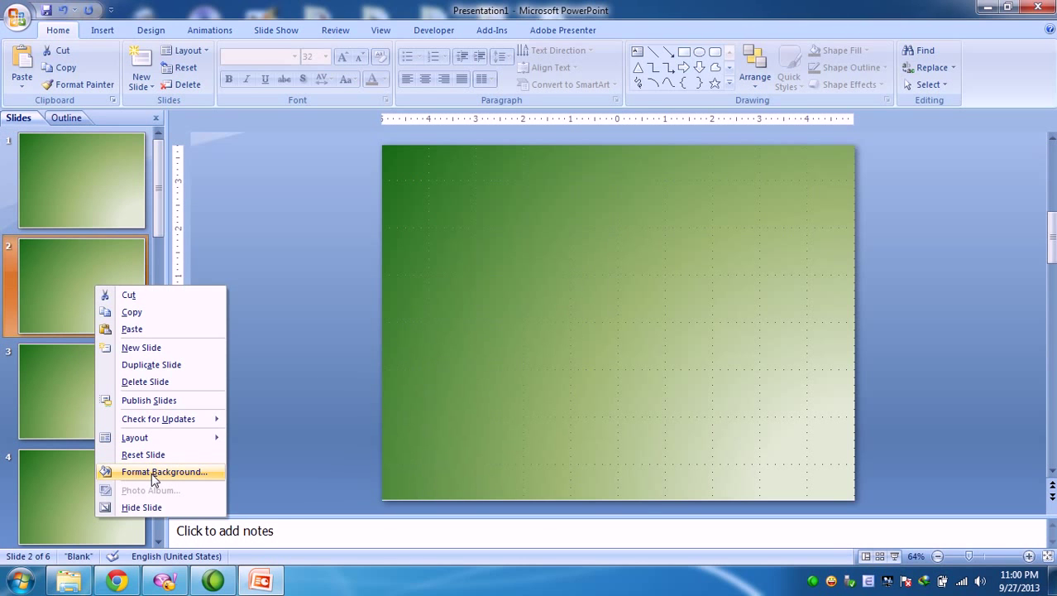
left_click(154, 478)
left_click_drag(245, 155, 540, 156)
left_click(457, 194)
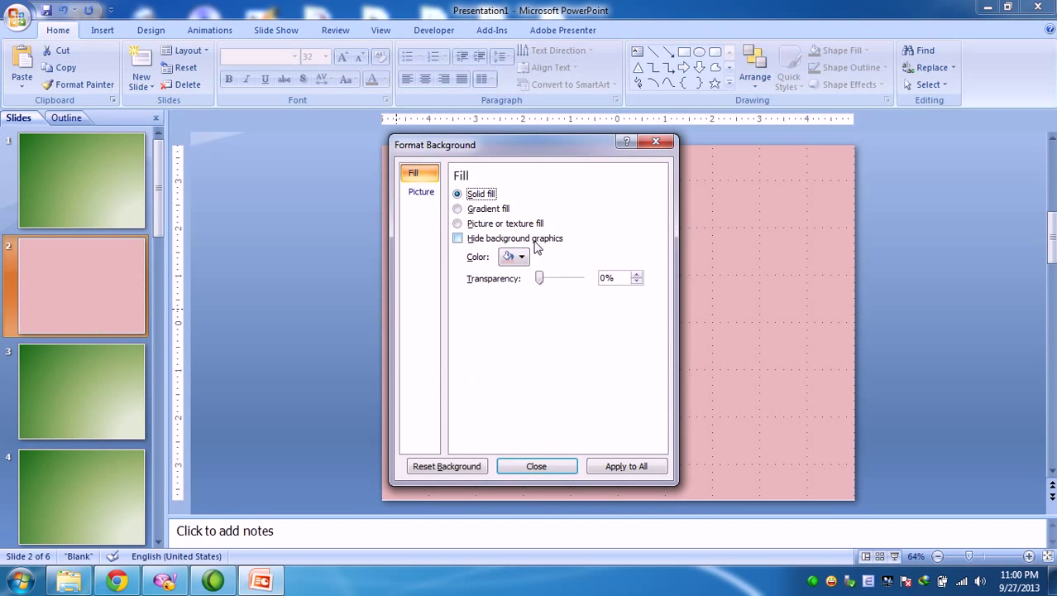
left_click(521, 257)
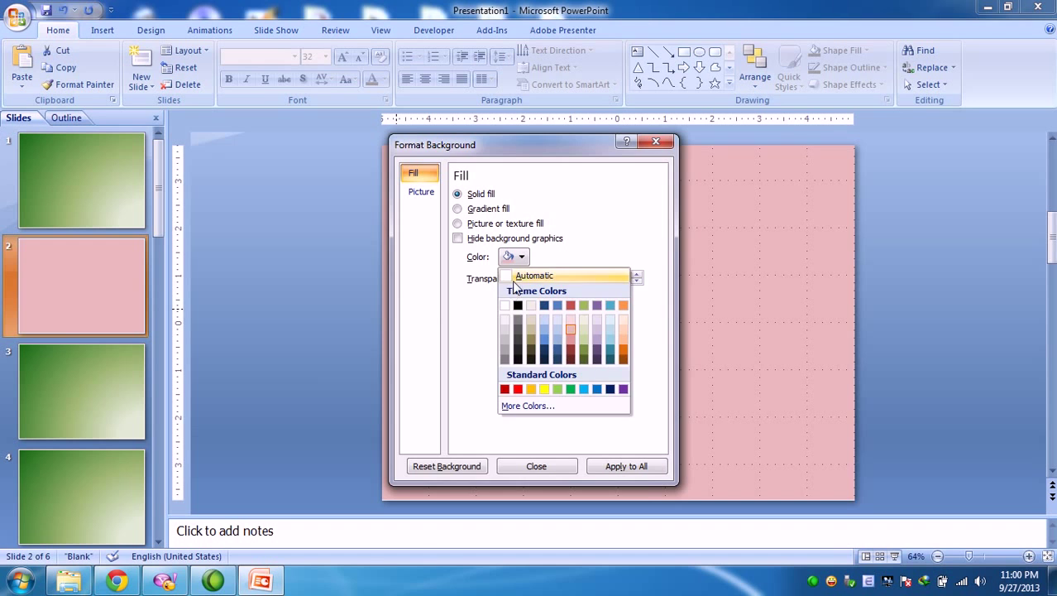
left_click(517, 277)
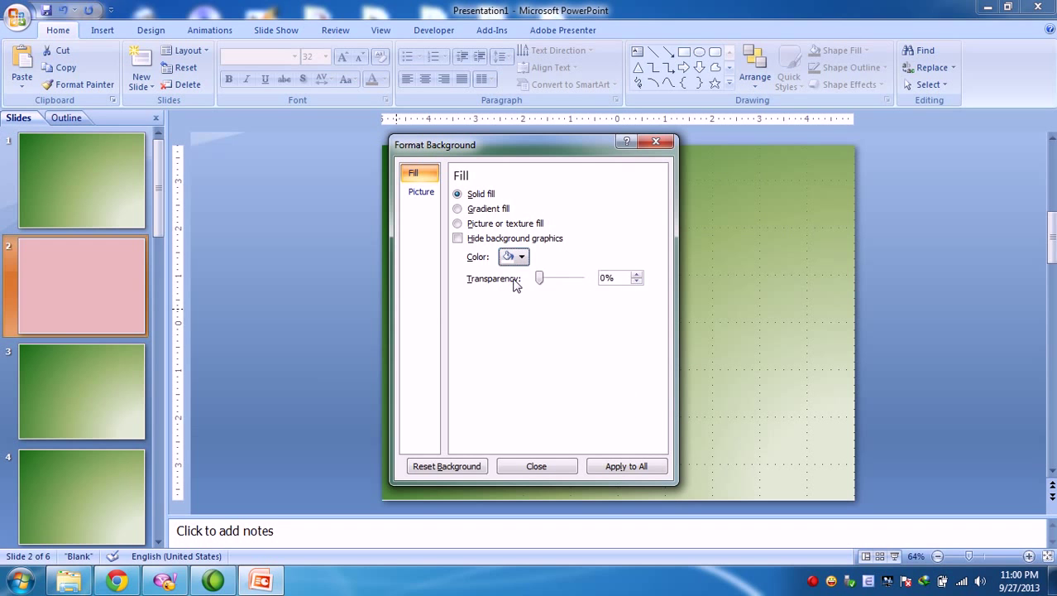
left_click(458, 194)
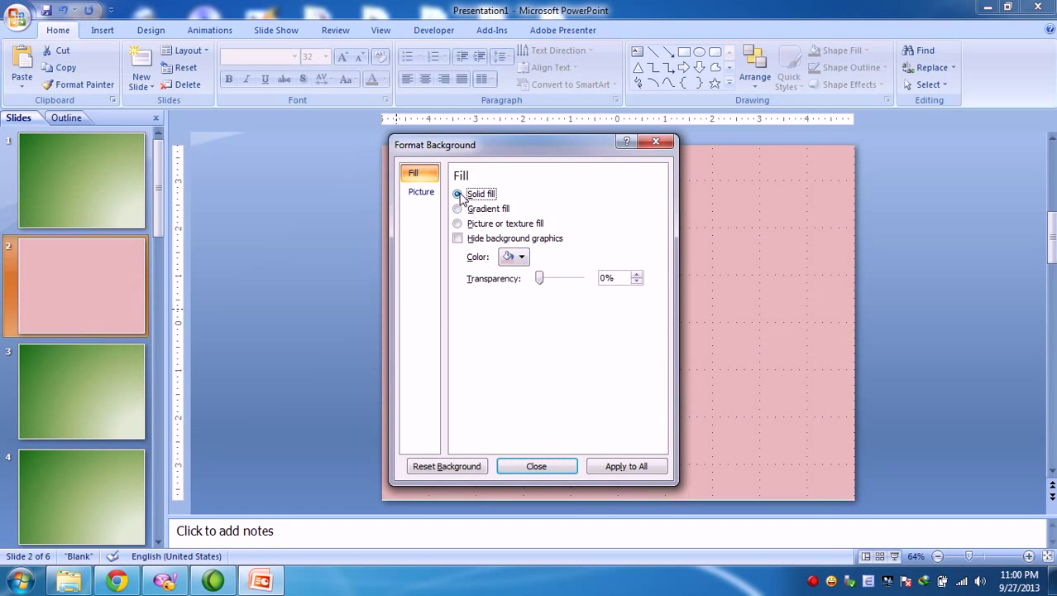
left_click(513, 257)
left_click(504, 283)
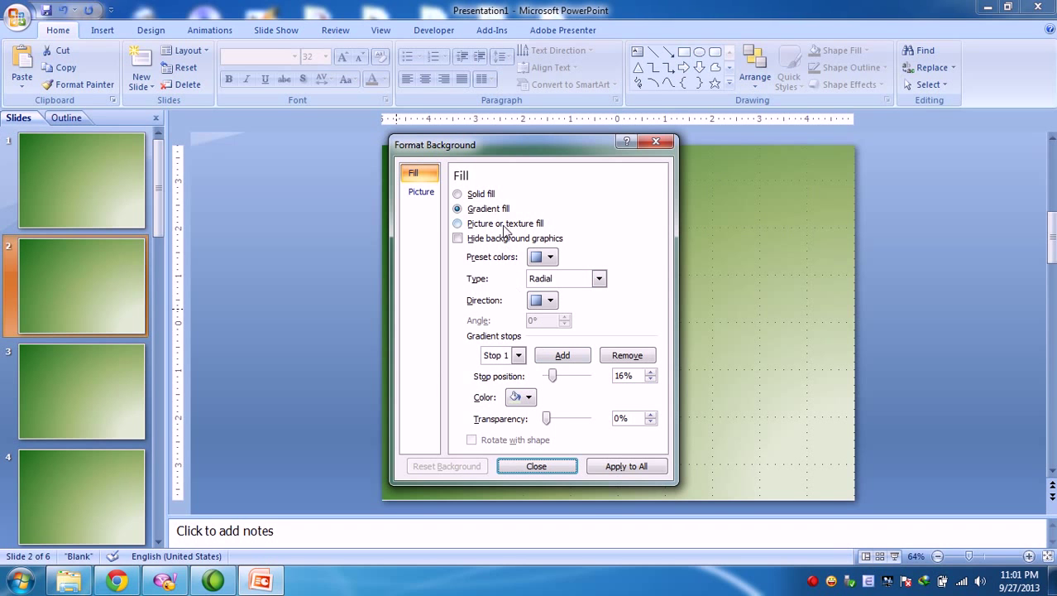
left_click(458, 194)
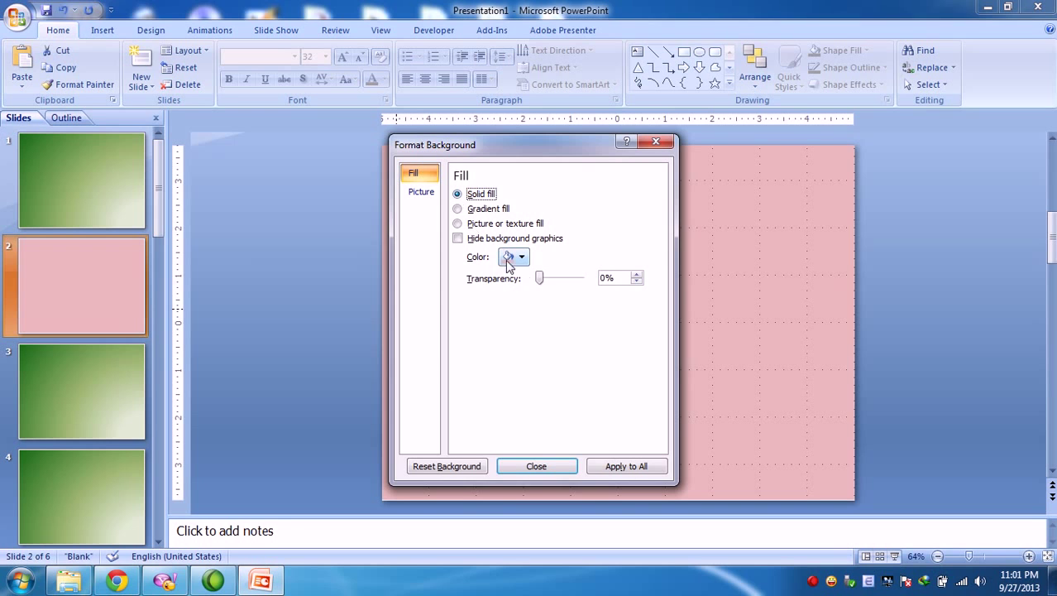
left_click_drag(539, 279, 592, 283)
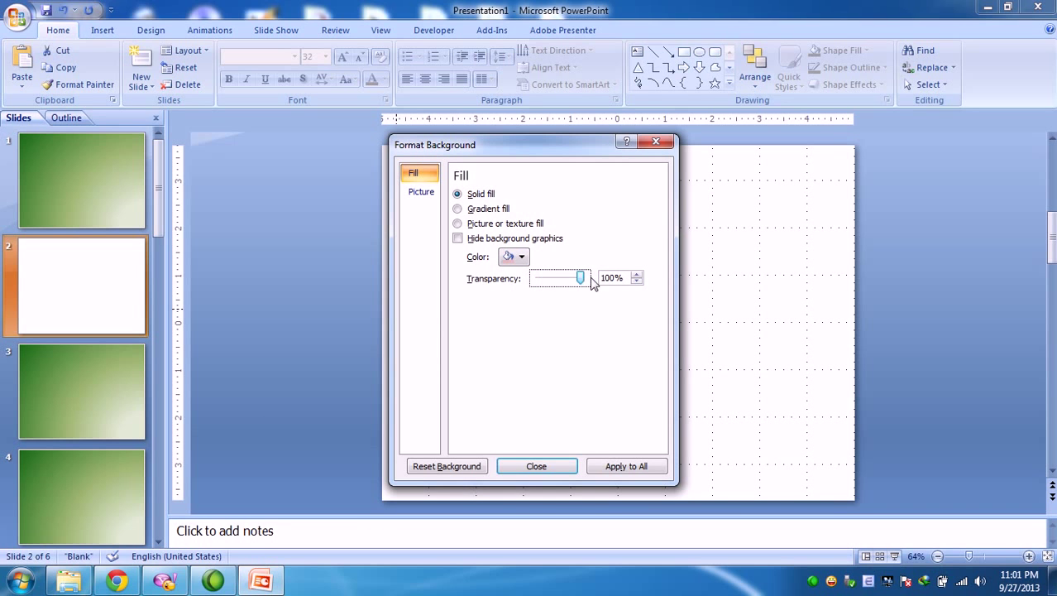
left_click(537, 466)
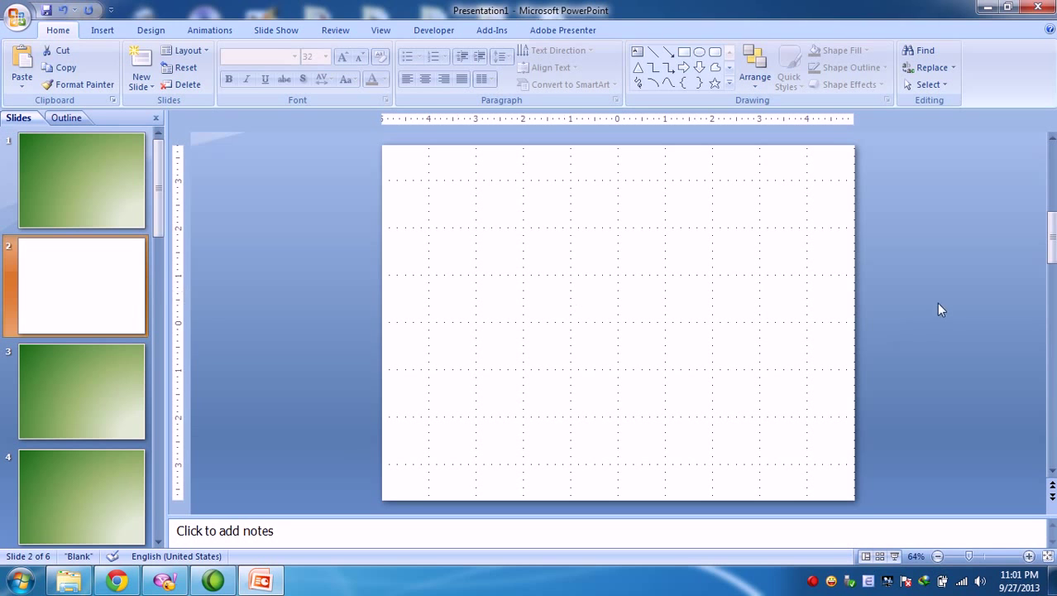
Scroll through the Slides pane to inspect the slide backgrounds, viewing slide 3.
left_click_drag(1044, 236, 1048, 285)
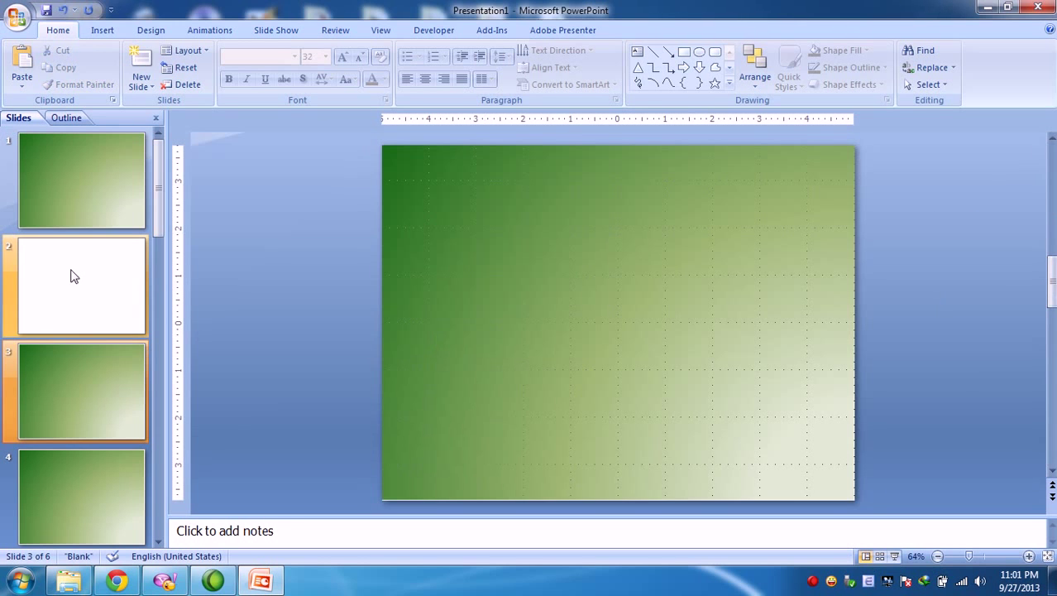
left_click(165, 159)
left_click_drag(1051, 280, 1044, 328)
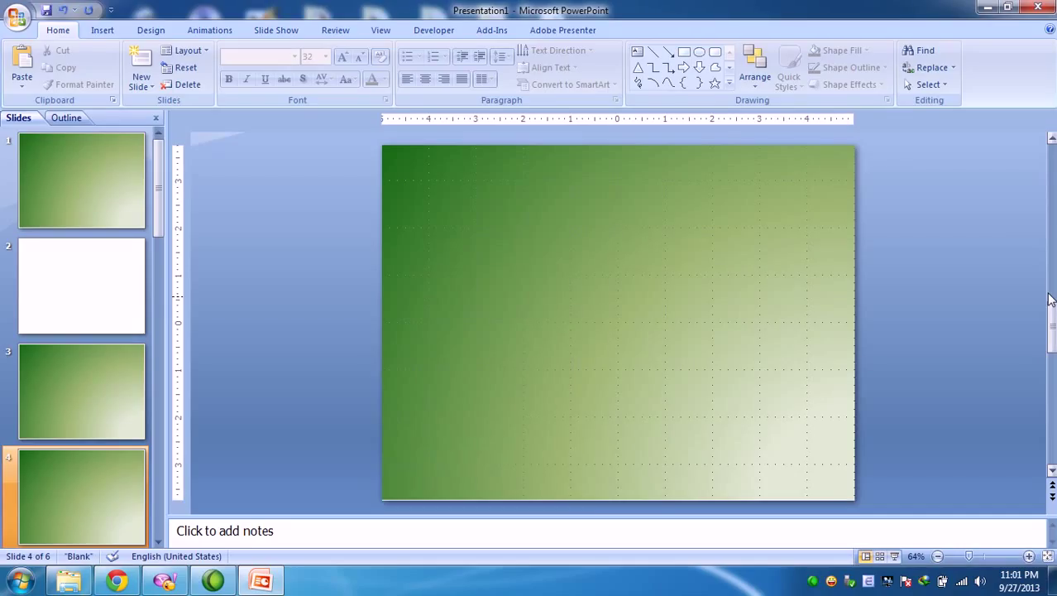
left_click_drag(1051, 313, 1051, 307)
left_click_drag(1052, 149, 1052, 142)
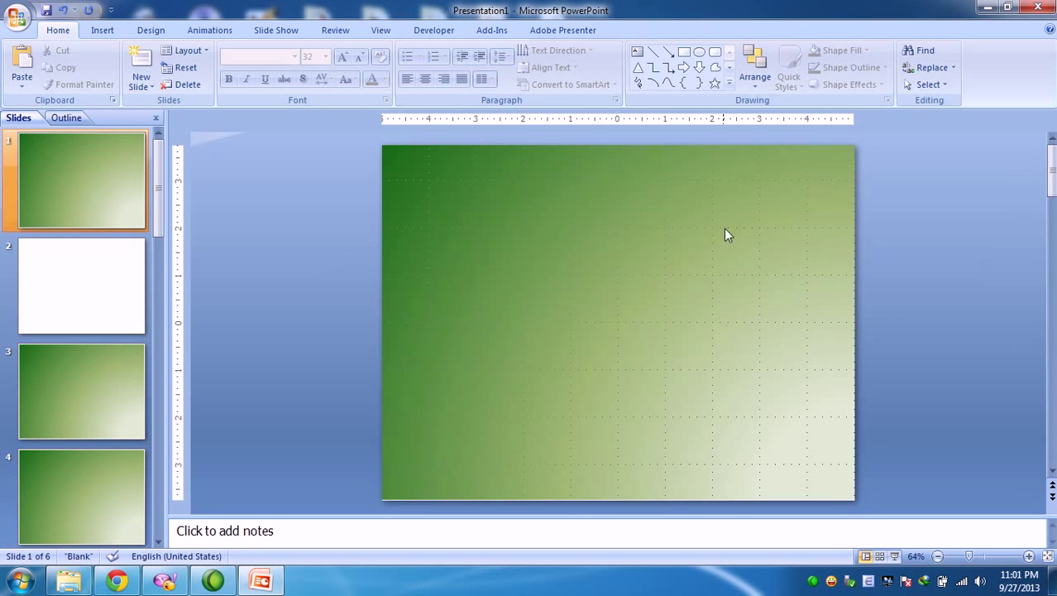
scroll(159, 209, "down", 1)
left_click(118, 300)
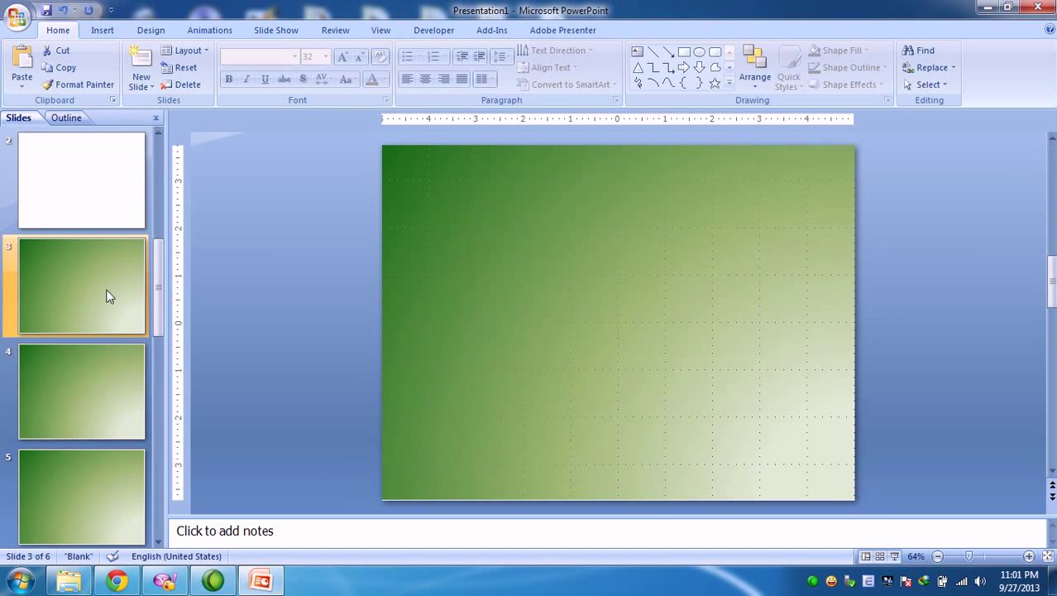
Compare slides 1, 2 and 3, confirming slide 2 is white, ending on slide 1.
left_click_drag(161, 299, 163, 172)
left_click(94, 186)
left_click(84, 324)
left_click(86, 364)
left_click(88, 289)
left_click(90, 221)
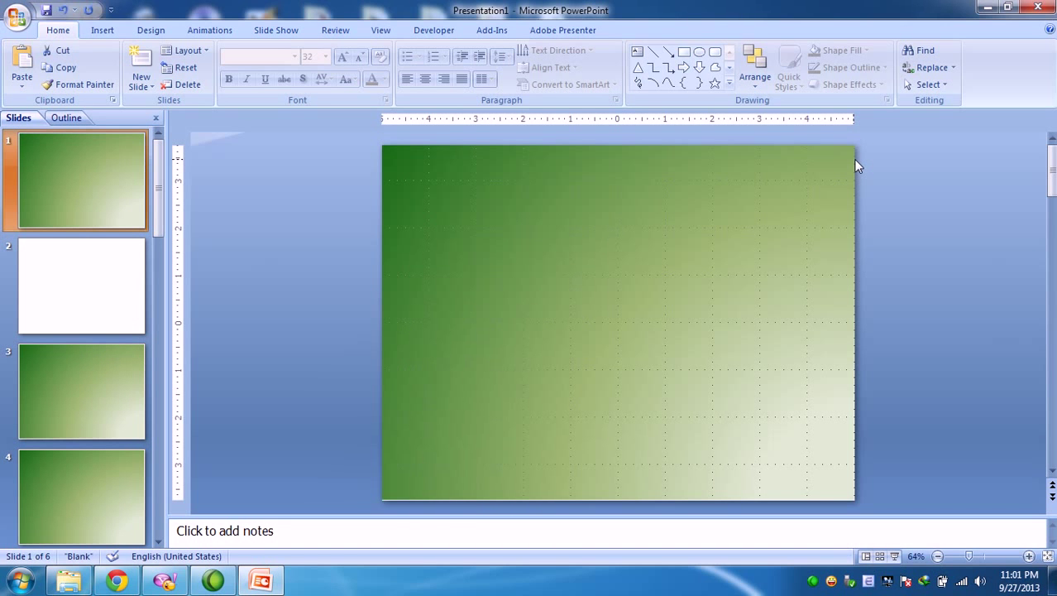